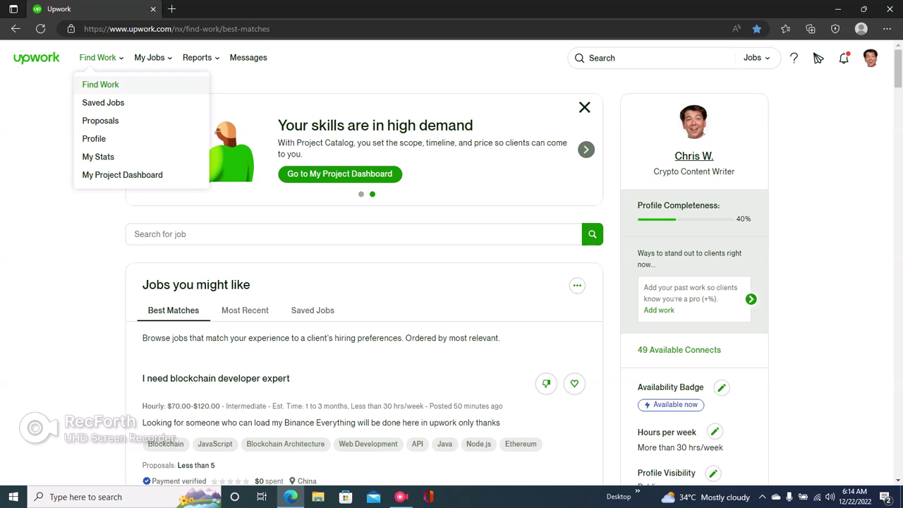
- Open the freelancer profile and start a new entry in its Employment history section
mouse_move(97, 57)
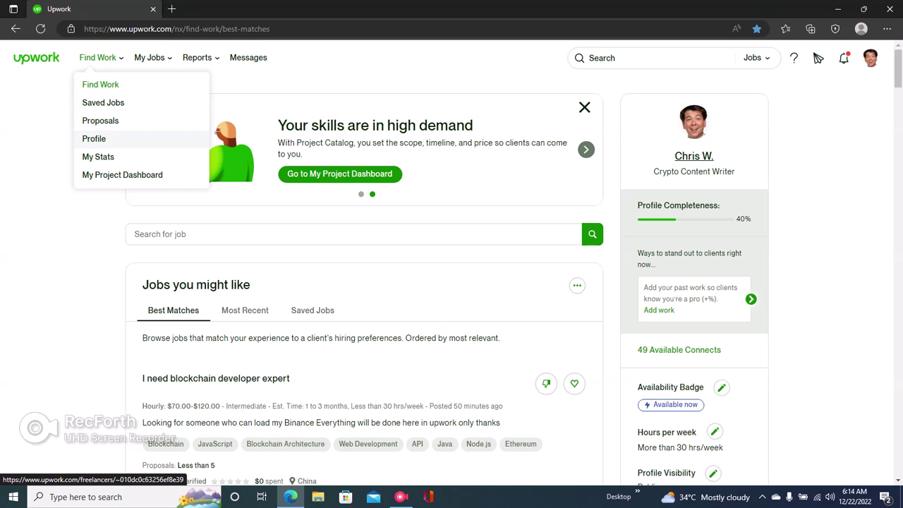
left_click(94, 138)
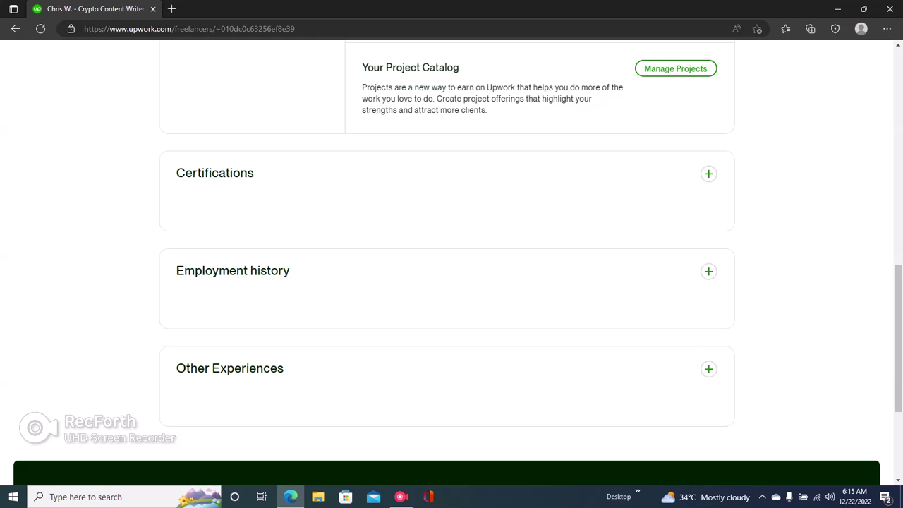
left_click_drag(898, 339, 898, 330)
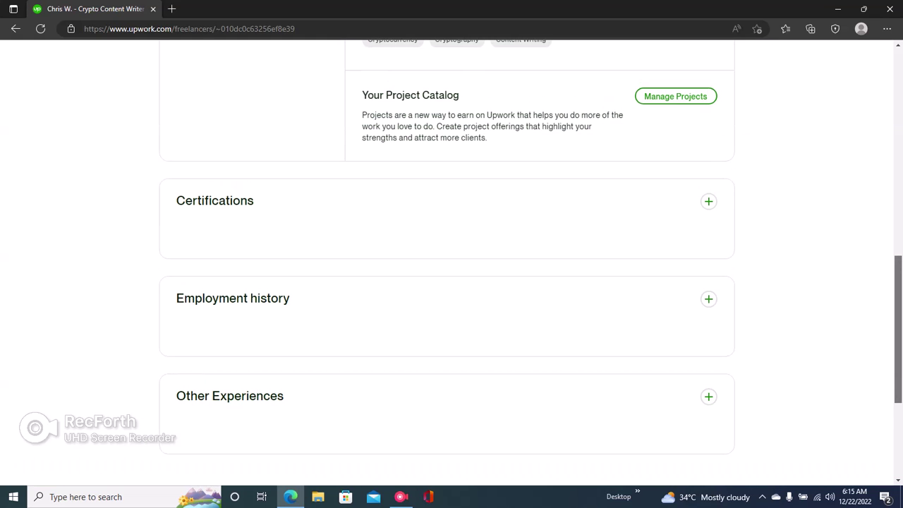
triple_click(365, 308)
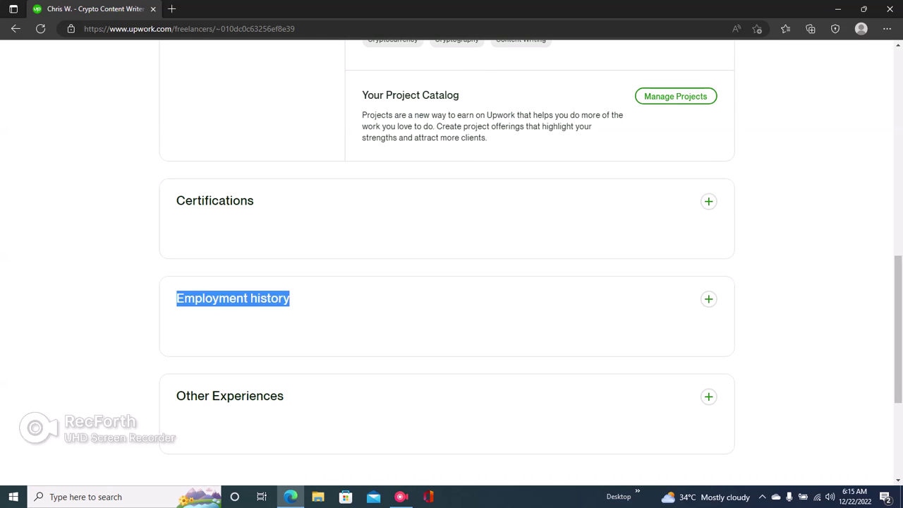
left_click(811, 317)
mouse_move(898, 329)
left_mouse_down()
mouse_move(898, 123)
mouse_move(898, 343)
left_mouse_up()
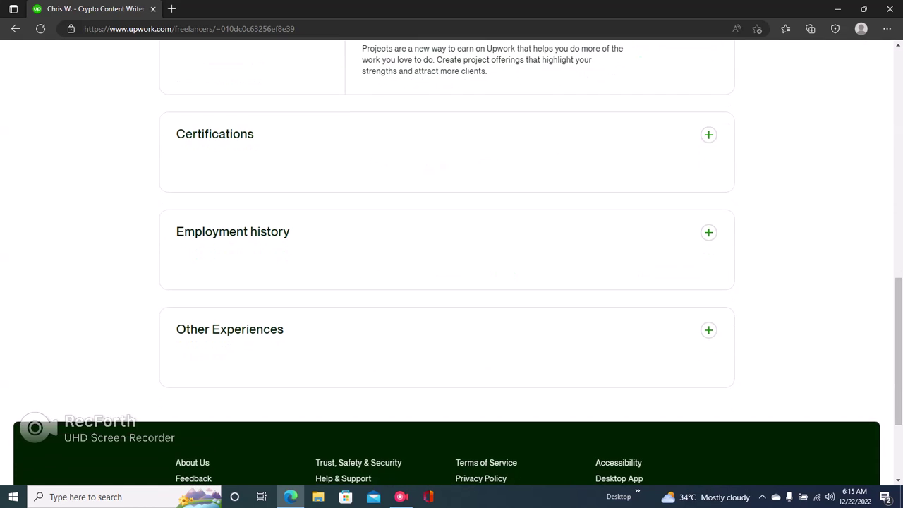
double_click(708, 233)
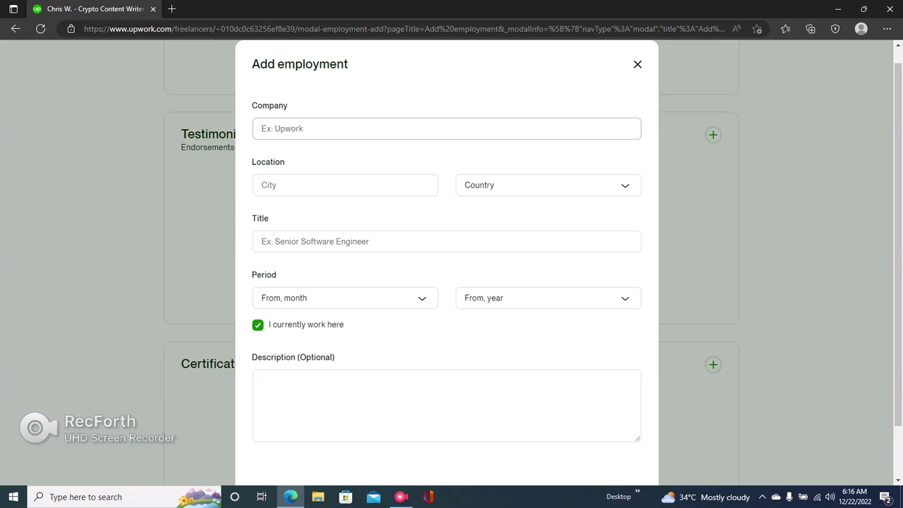
- Enter Binance as the company and set the job location to New york, United States
type("Binance")
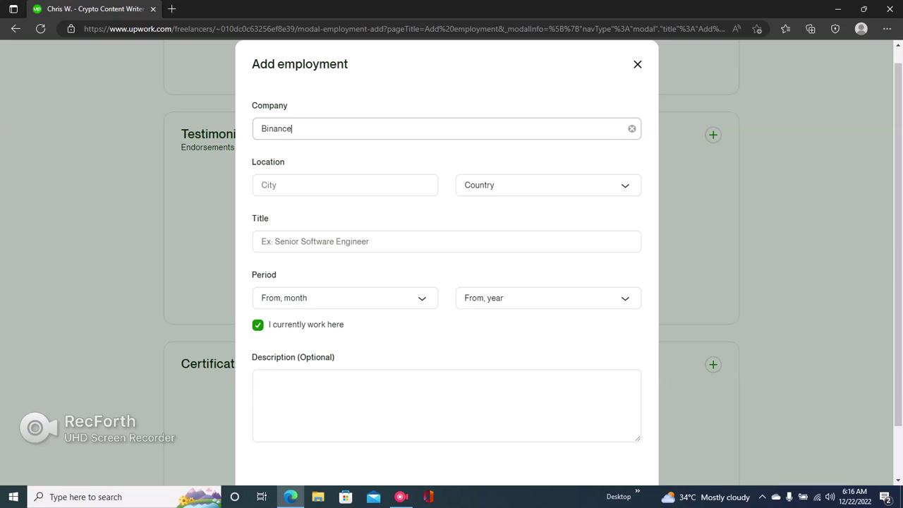
left_click(310, 184)
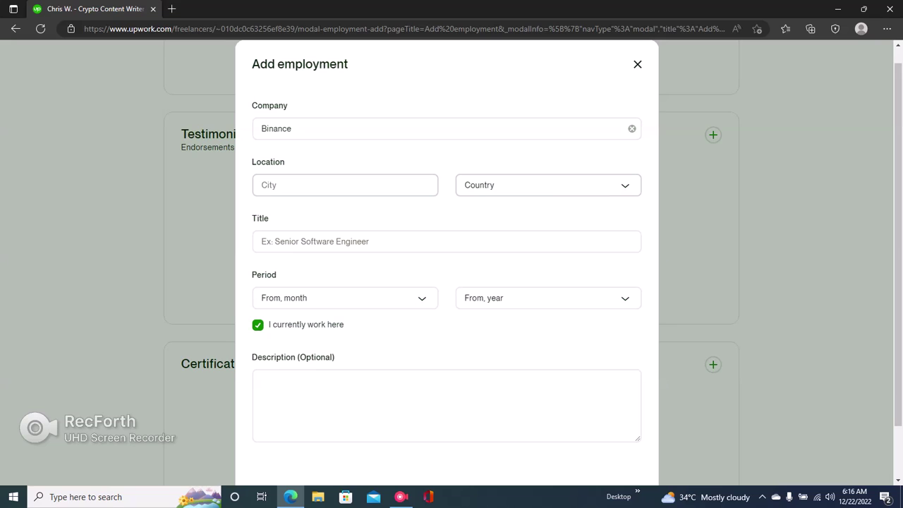
type("New york")
left_click(548, 185)
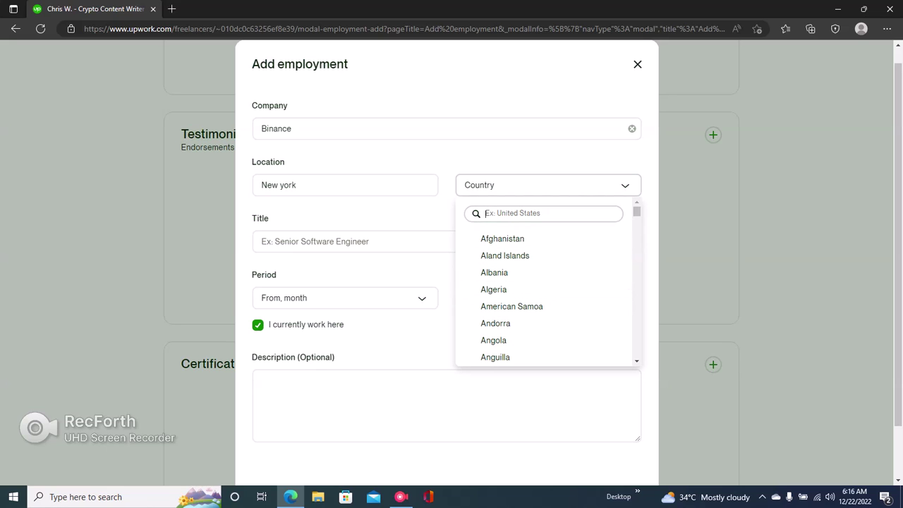
left_click_drag(636, 211, 637, 348)
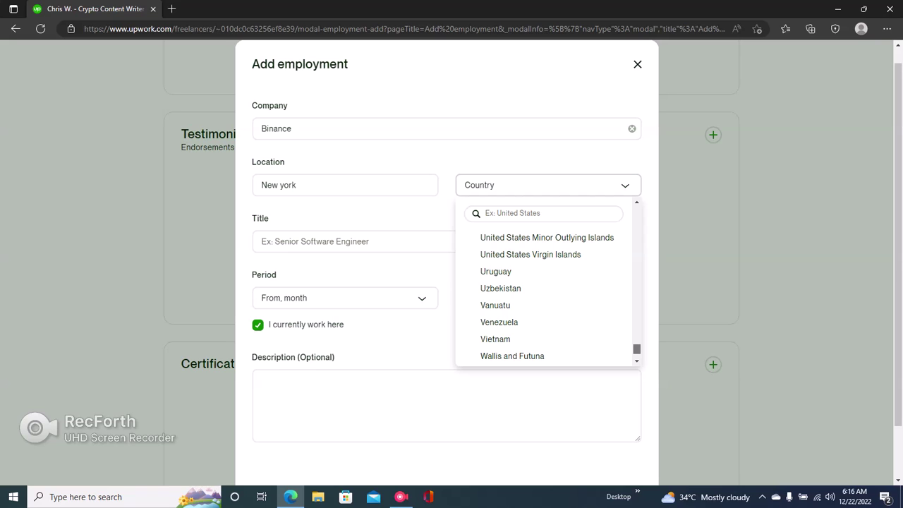
left_click_drag(636, 349, 636, 344)
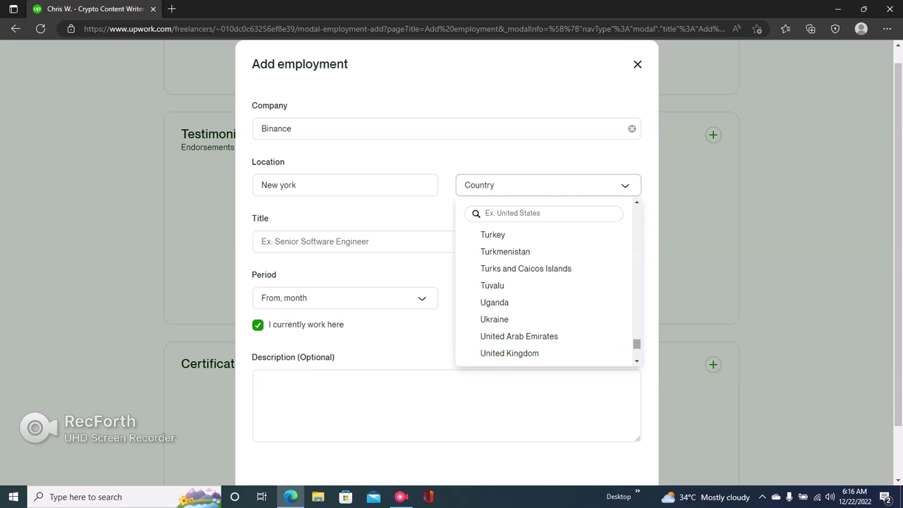
left_click_drag(636, 345, 637, 346)
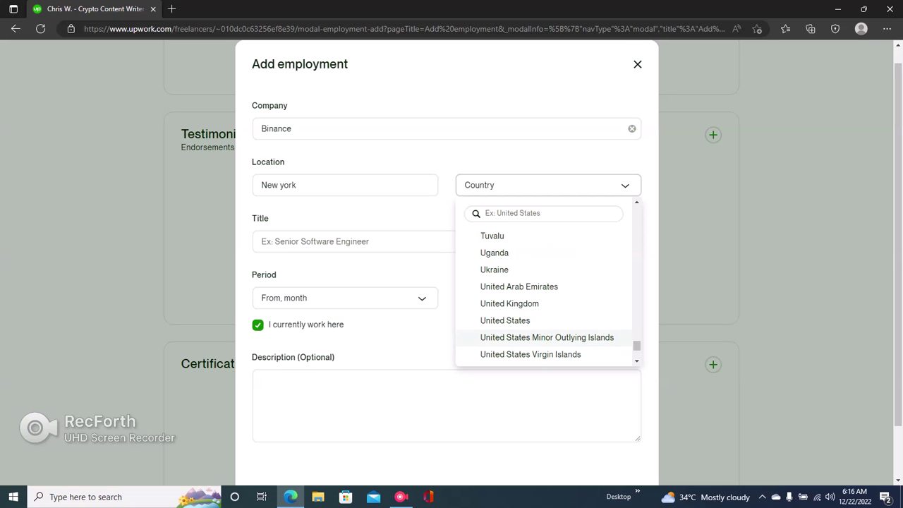
left_click(505, 320)
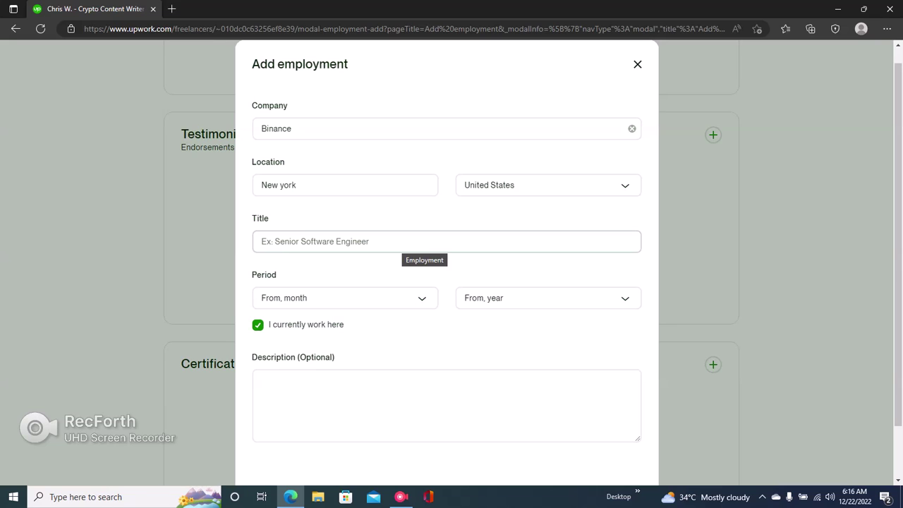
- Enter "Crypto Content Writer" as the job title of the employment entry
type("Cr")
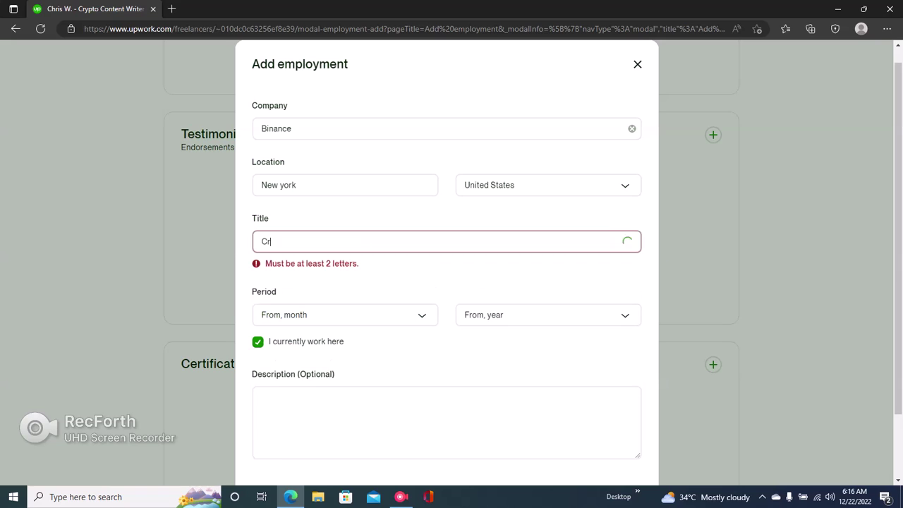
type("y")
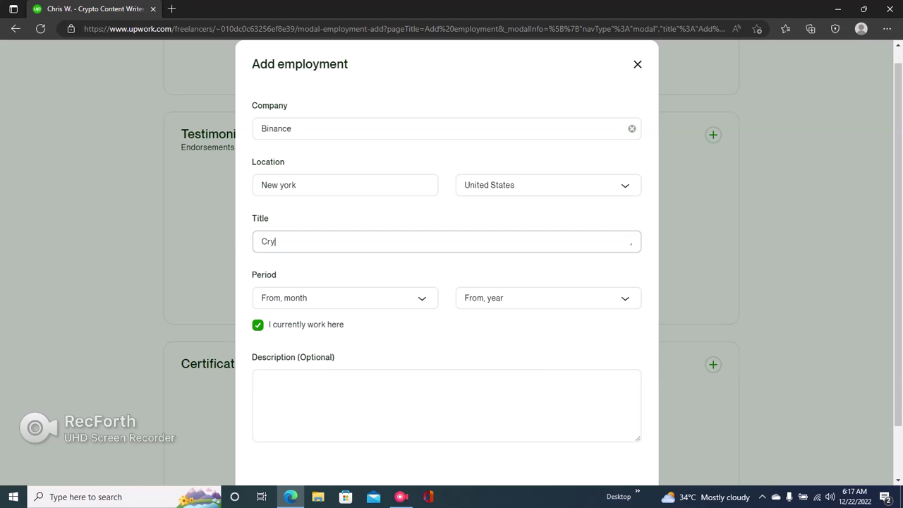
type("pto Content Writer")
- Set the start of the employment period to January 2020
left_click(345, 299)
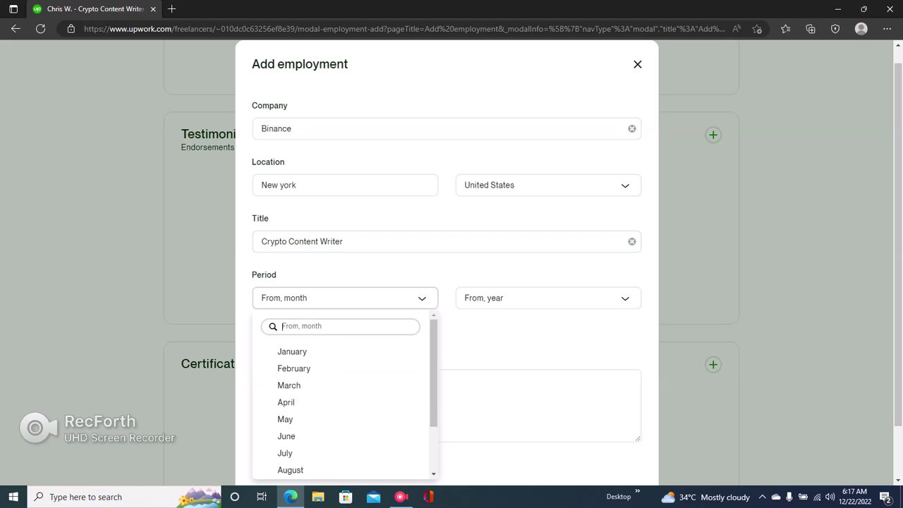
left_click(293, 351)
key("Tab")
key("space")
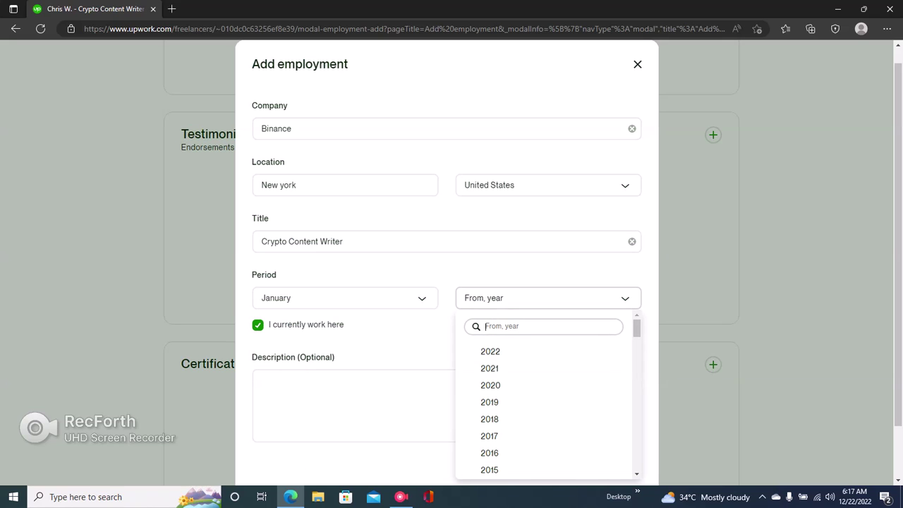
key("Down")
key("Down")
key("Down")
key("Return")
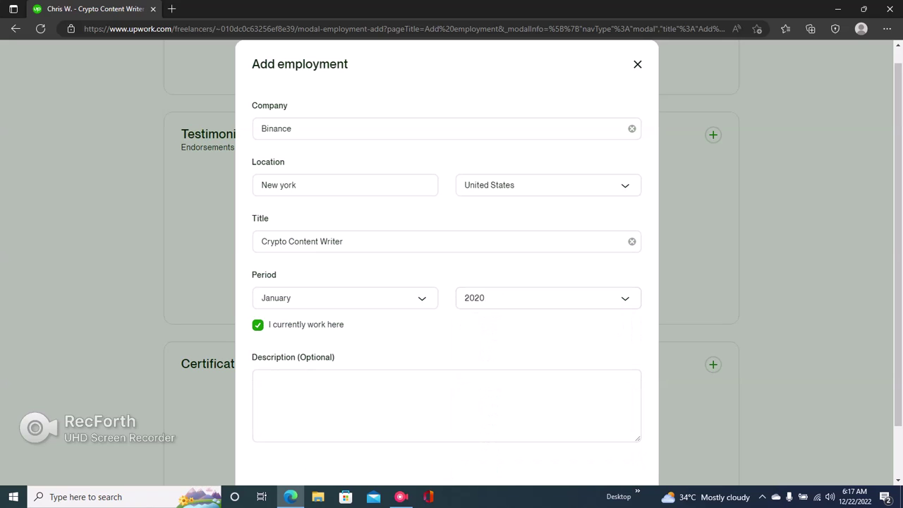
- Mark the job as not current and set the end of the employment period to February 2022
key("Tab")
key("Tab")
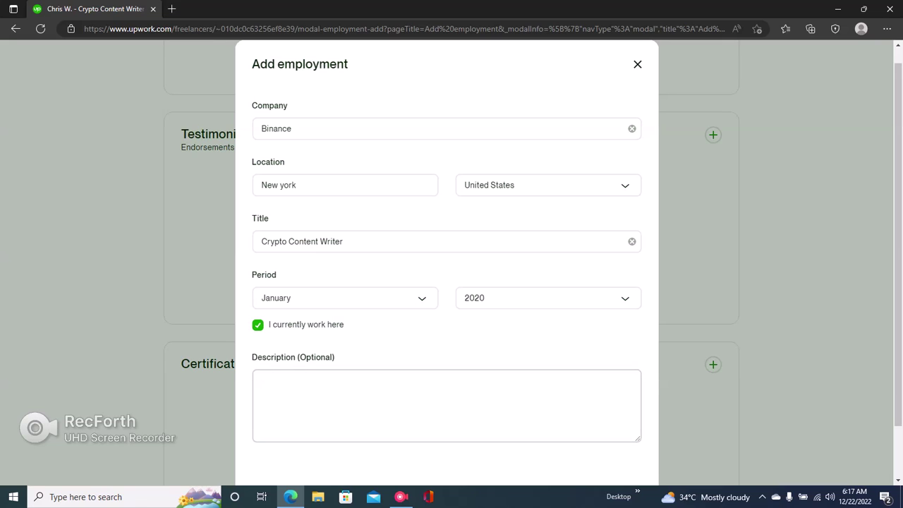
left_click(258, 325)
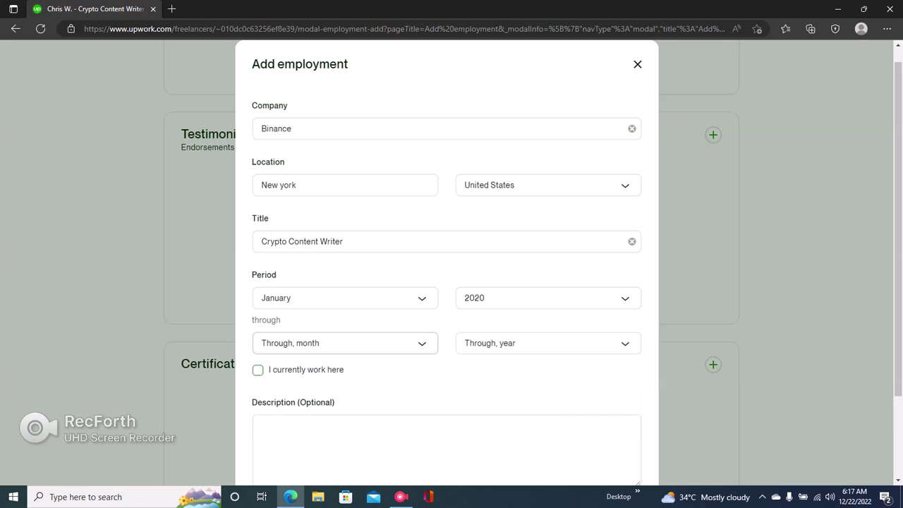
key("Return")
key("Down")
key("Return")
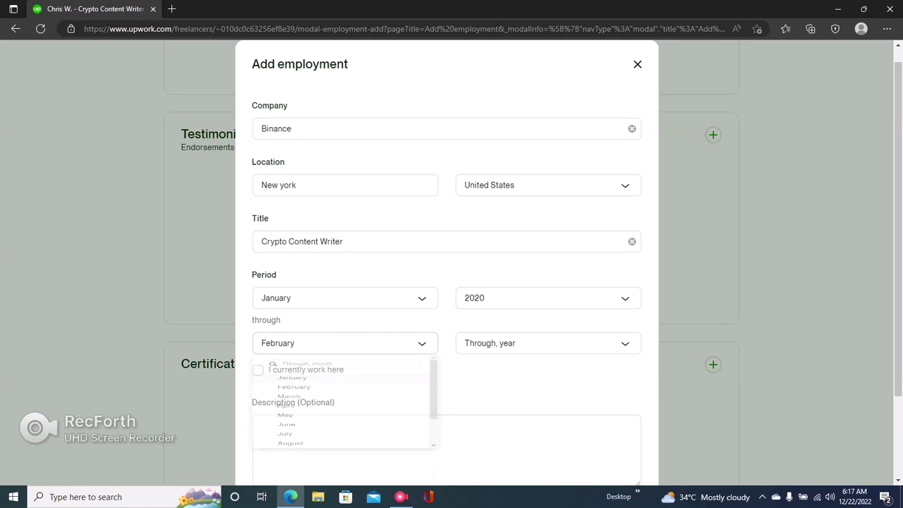
key("Tab")
key("Return")
key("Down")
key("Return")
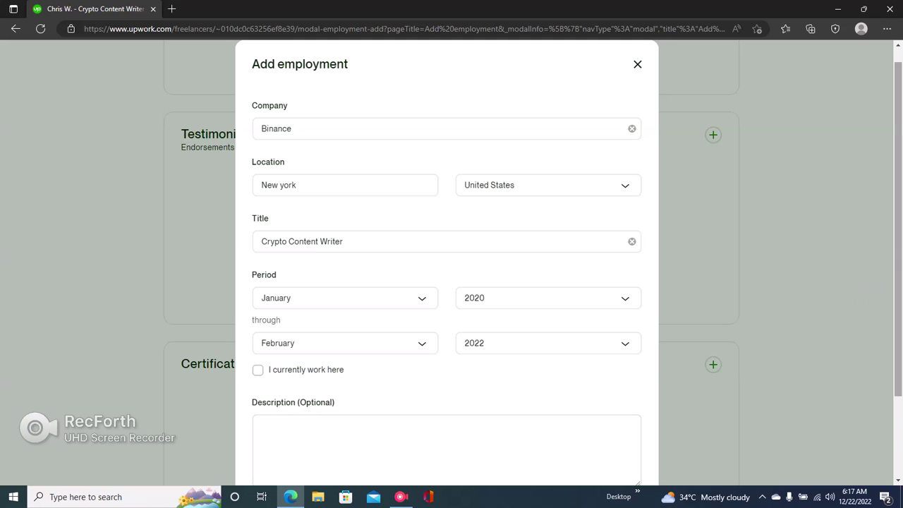
- Enter the job description "I wrote crypto articles for Binance as a crypto content writer."
left_click_drag(898, 303, 898, 355)
left_click(354, 386)
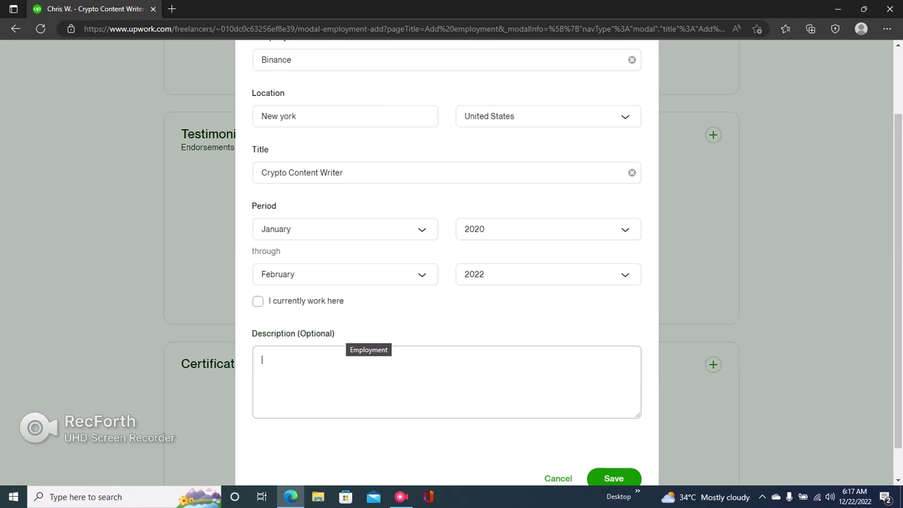
left_click(346, 367)
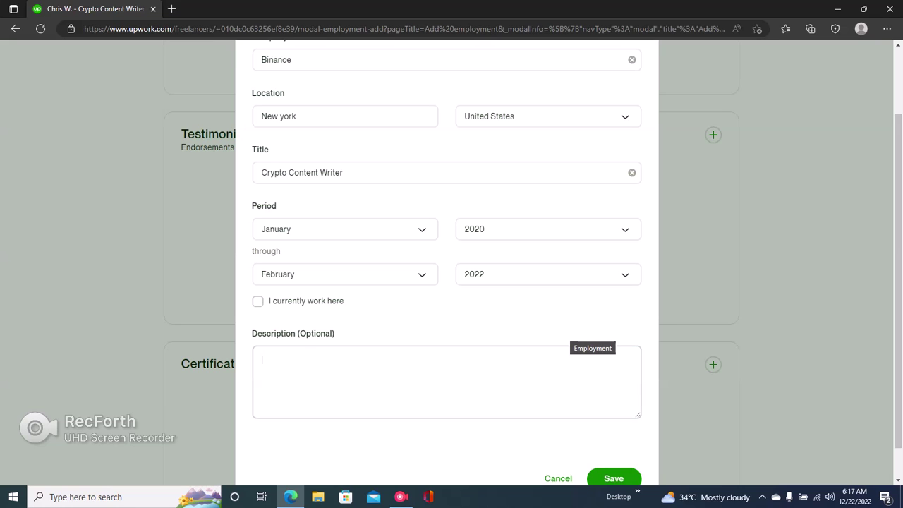
type("I")
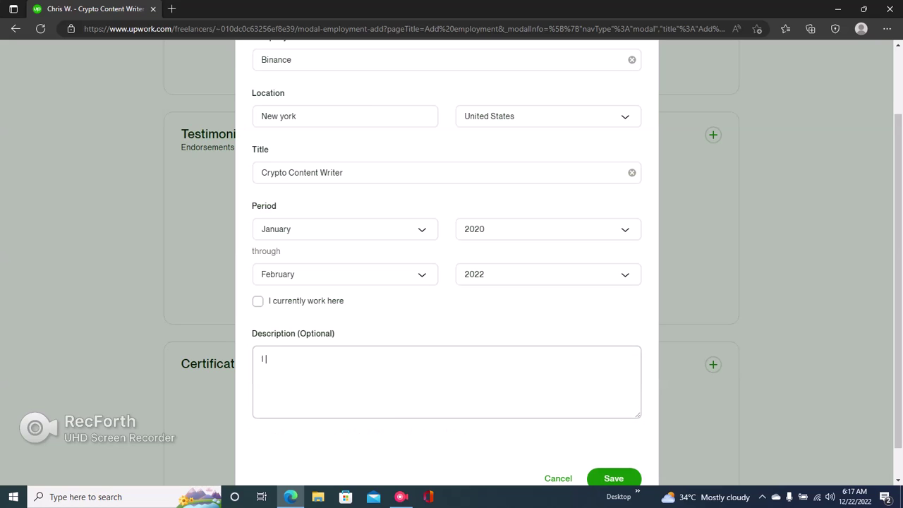
type(" wrote crypto articles")
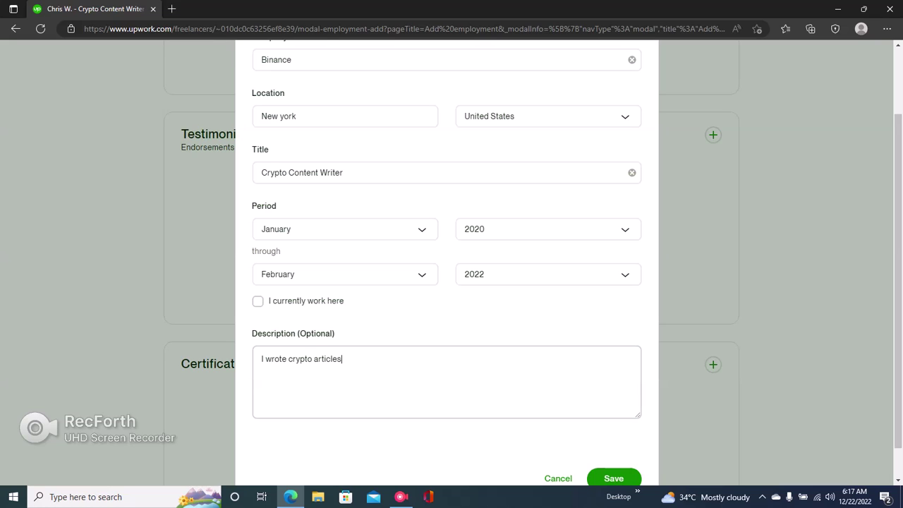
type(" for Binance as a crypto c")
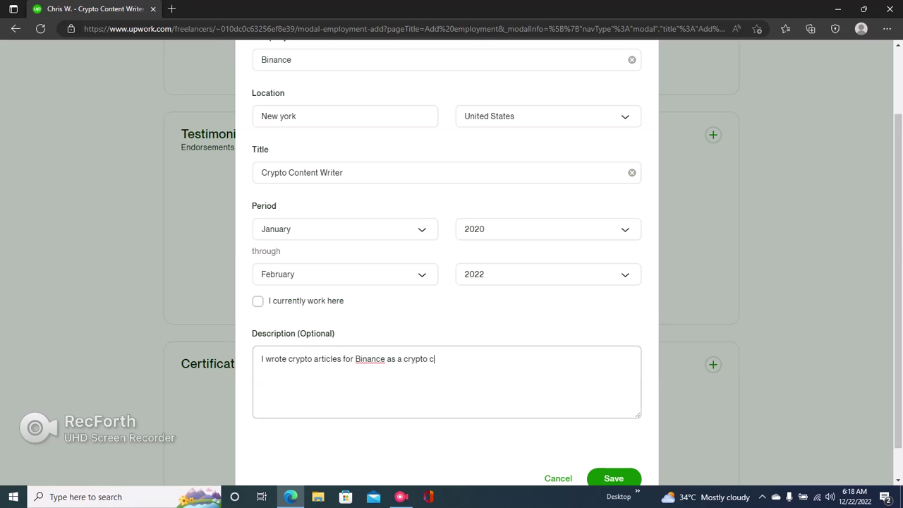
type("ontent writer. The articles ")
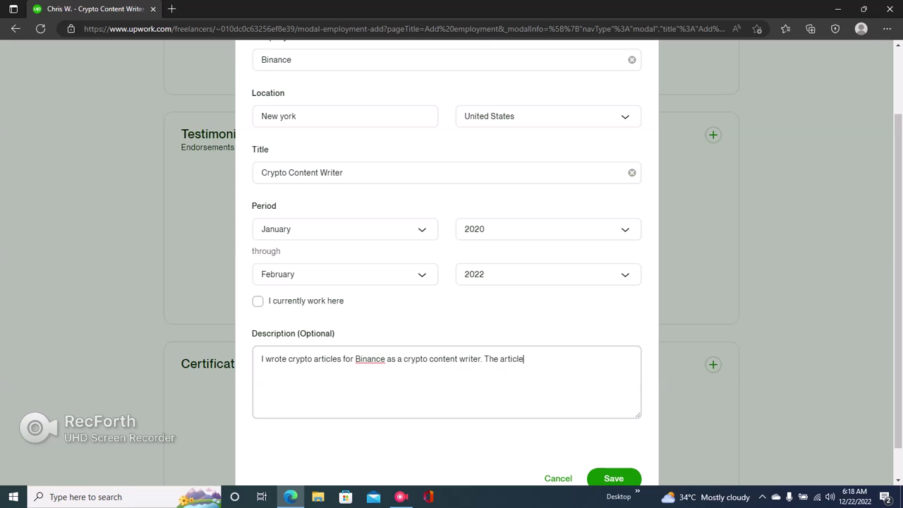
type("now rank on Google's fi")
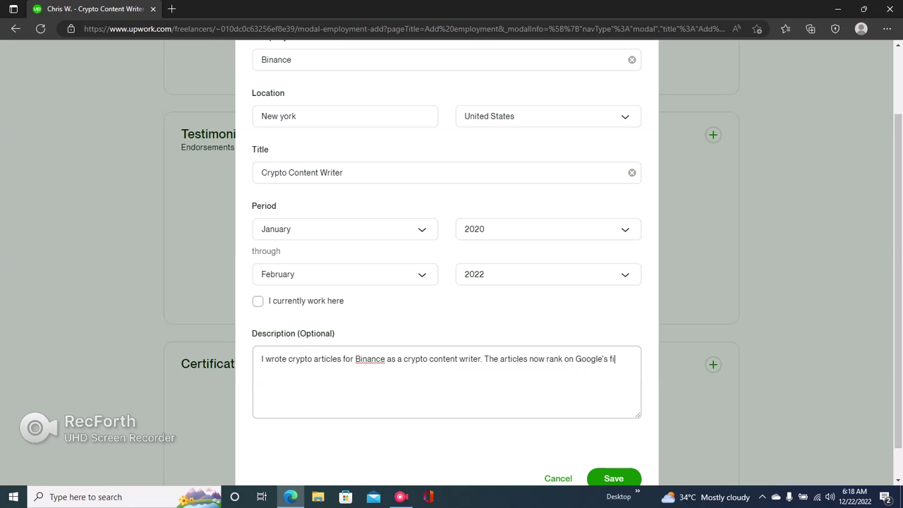
type("rst page.")
- Add the sentence "The articles now rank on Google's first page." to the description, save the employment entry and view it in the Employment history section
left_click(613, 479)
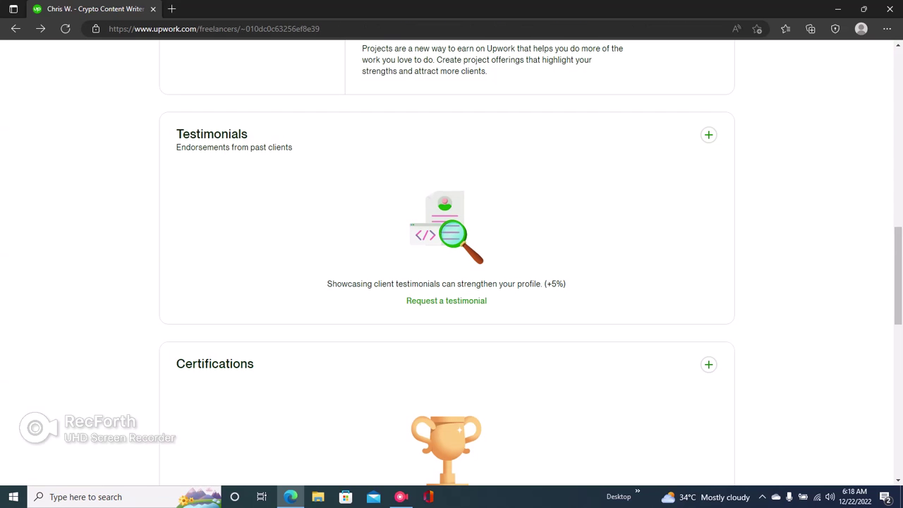
left_click_drag(898, 275, 898, 338)
scroll(451, 261, "down", 1)
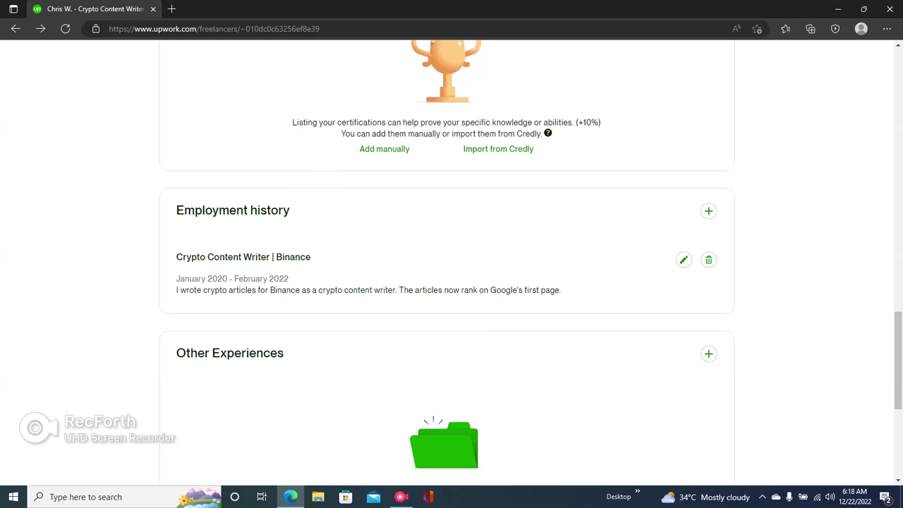